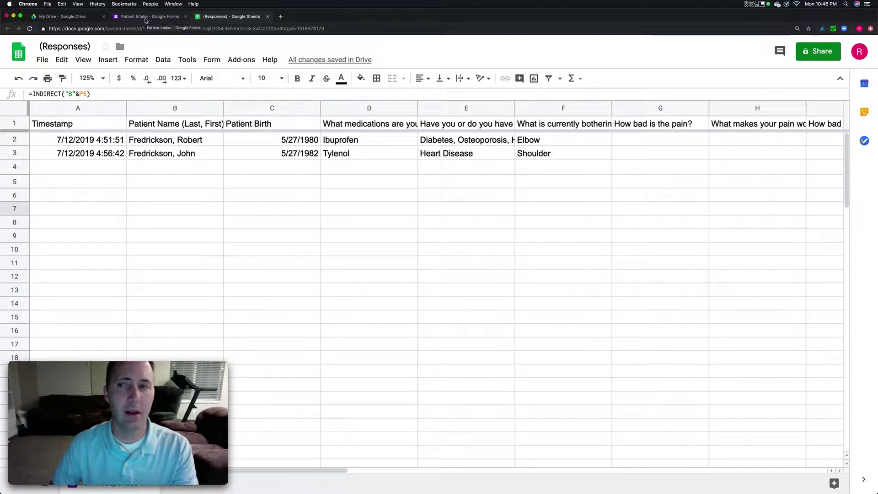
- Scroll the Patient Intake form to 'What is currently bothering you?' and its Wrist, Elbow and Shoulder branches
{"action": "left_click", "coordinate": [145, 17]}
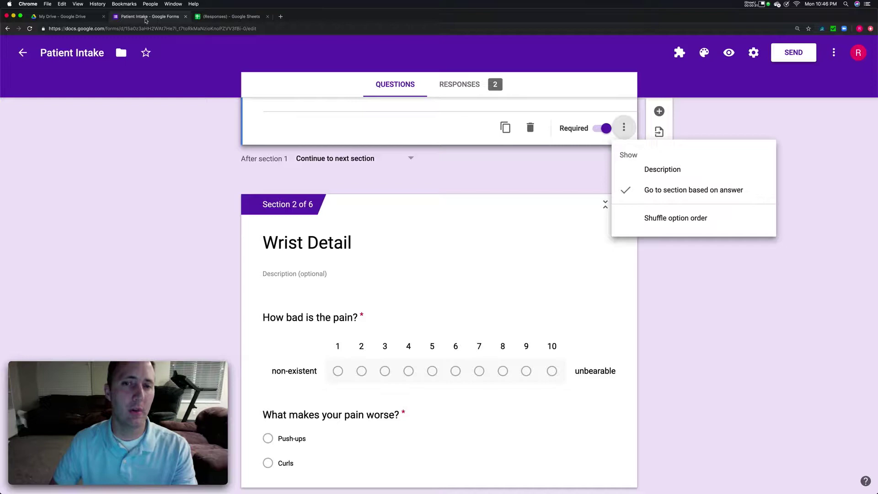
{"action": "scroll", "coordinate": [200, 238], "scroll_direction": "up", "scroll_amount": 3}
{"action": "scroll", "coordinate": [199, 238], "scroll_direction": "up", "scroll_amount": 10}
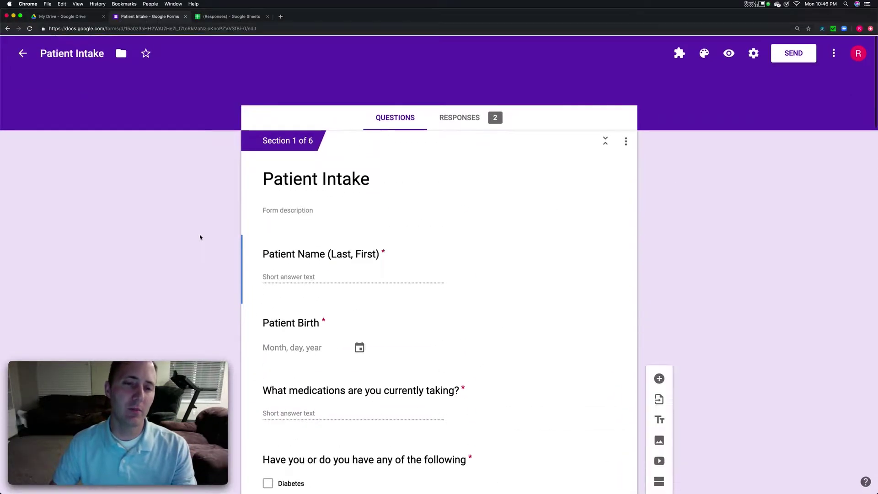
{"action": "scroll", "coordinate": [200, 237], "scroll_direction": "down", "scroll_amount": 2}
{"action": "scroll", "coordinate": [200, 238], "scroll_direction": "down", "scroll_amount": 4}
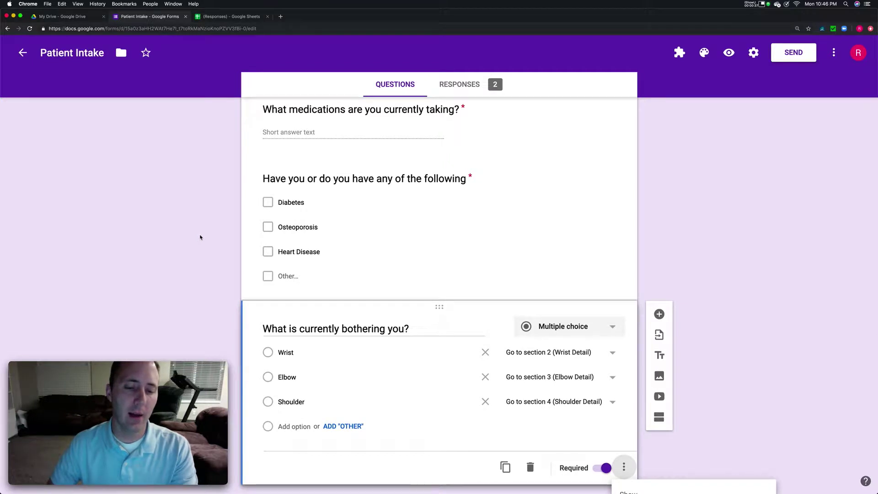
{"action": "scroll", "coordinate": [200, 237], "scroll_direction": "down", "scroll_amount": 1}
{"action": "scroll", "coordinate": [200, 238], "scroll_direction": "down", "scroll_amount": 2}
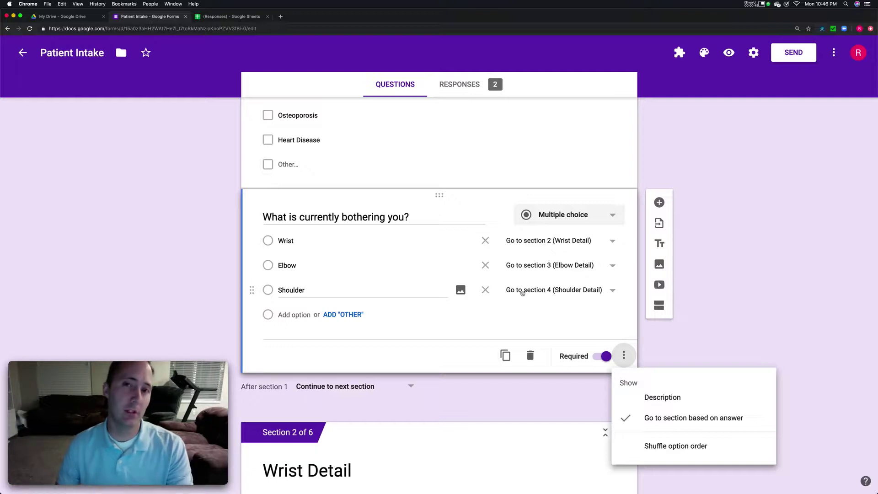
{"action": "scroll", "coordinate": [342, 160], "scroll_direction": "down", "scroll_amount": 3}
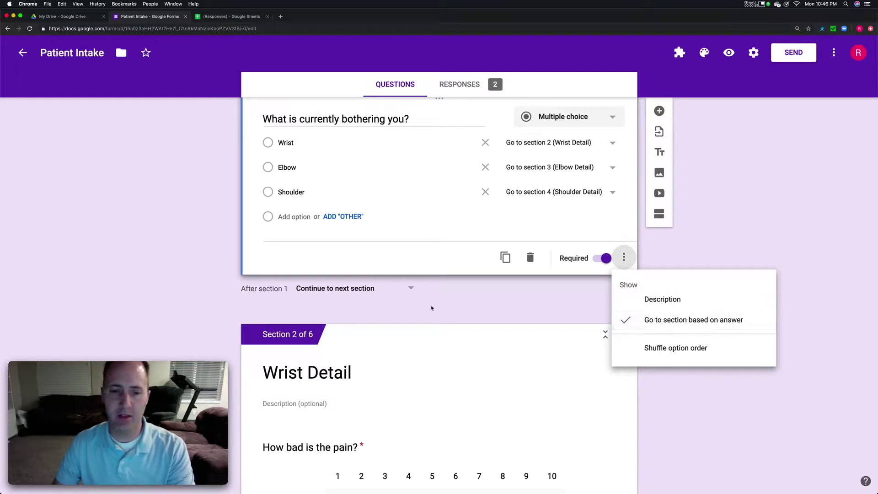
{"action": "scroll", "coordinate": [456, 308], "scroll_direction": "down", "scroll_amount": 3}
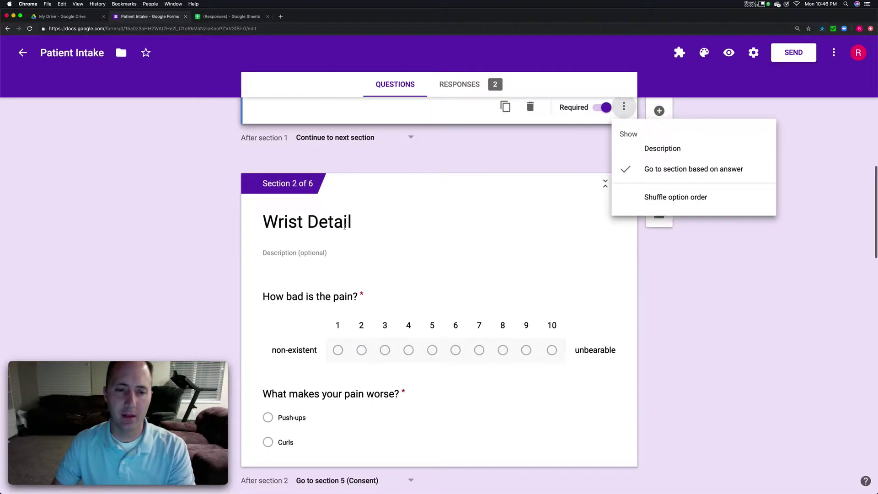
{"action": "scroll", "coordinate": [439, 338], "scroll_direction": "down", "scroll_amount": 2}
{"action": "scroll", "coordinate": [432, 359], "scroll_direction": "down", "scroll_amount": 1}
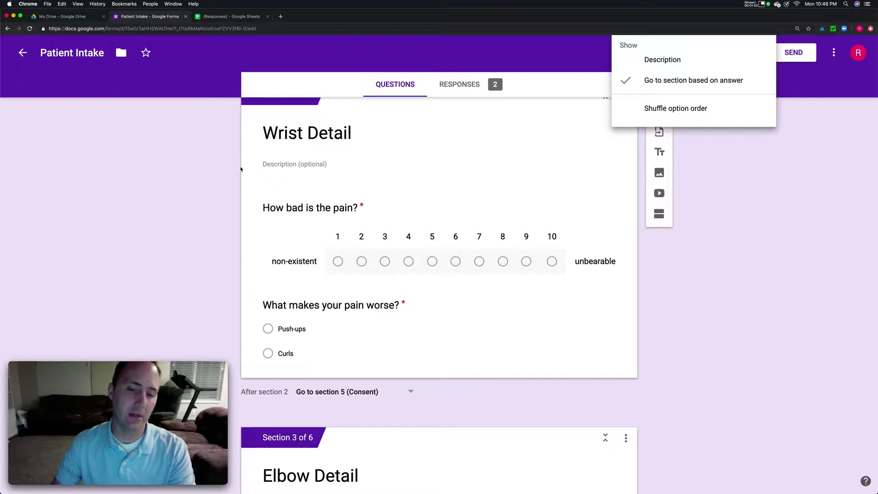
- In the Responses sheet, select the pain headers G1:I1, then scroll right to the patient 2 summary
{"action": "left_click", "coordinate": [233, 17]}
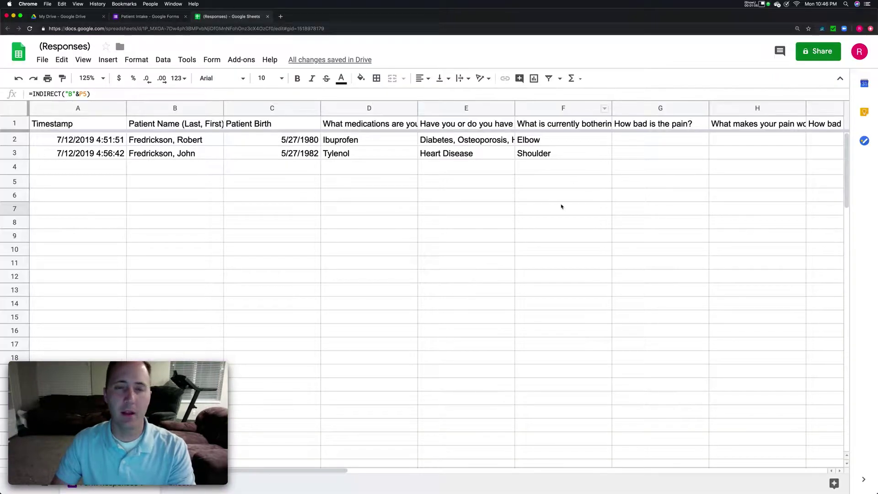
{"action": "scroll", "coordinate": [565, 230], "scroll_direction": "right", "scroll_amount": 3}
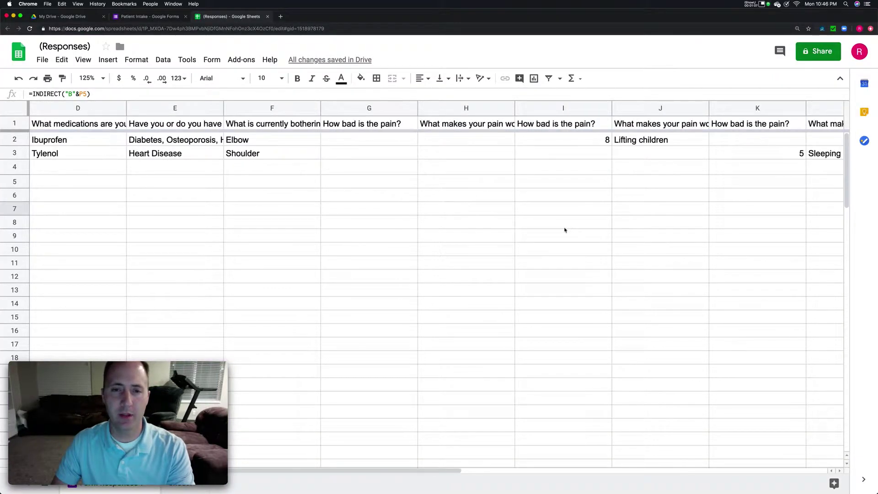
{"action": "left_click_drag", "start_coordinate": [378, 127], "coordinate": [823, 126]}
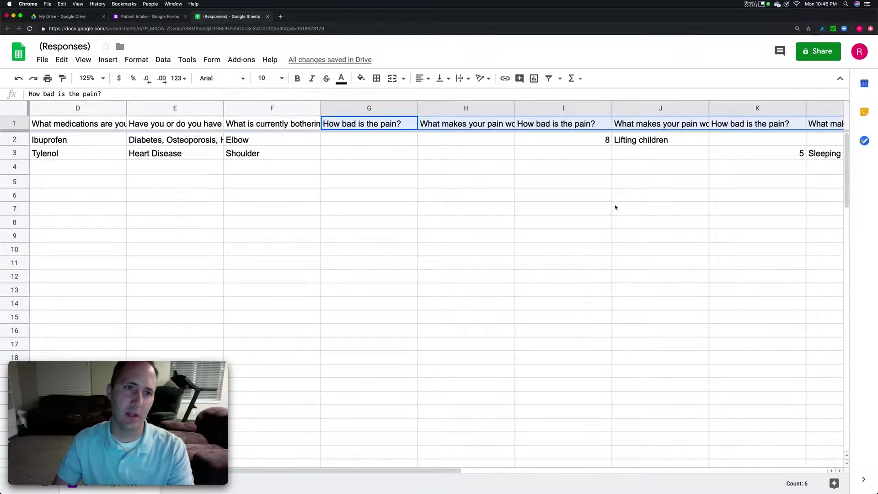
{"action": "scroll", "coordinate": [561, 231], "scroll_direction": "right", "scroll_amount": 5}
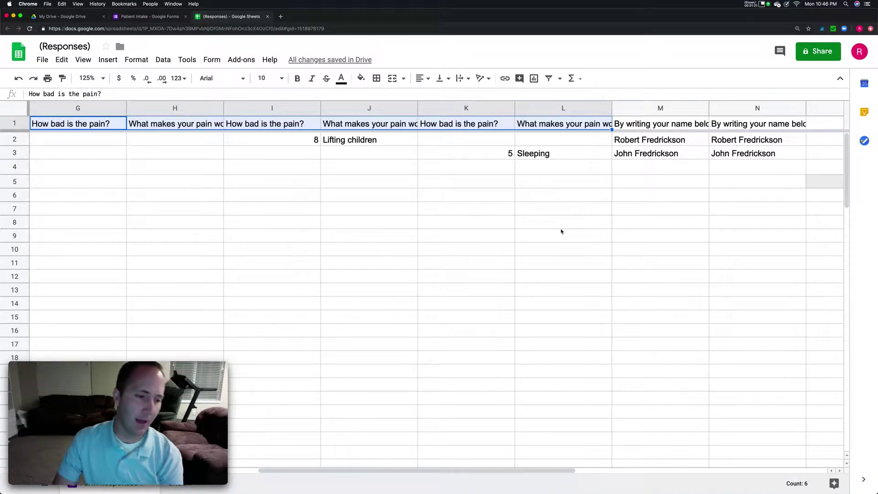
{"action": "scroll", "coordinate": [561, 231], "scroll_direction": "right", "scroll_amount": 4}
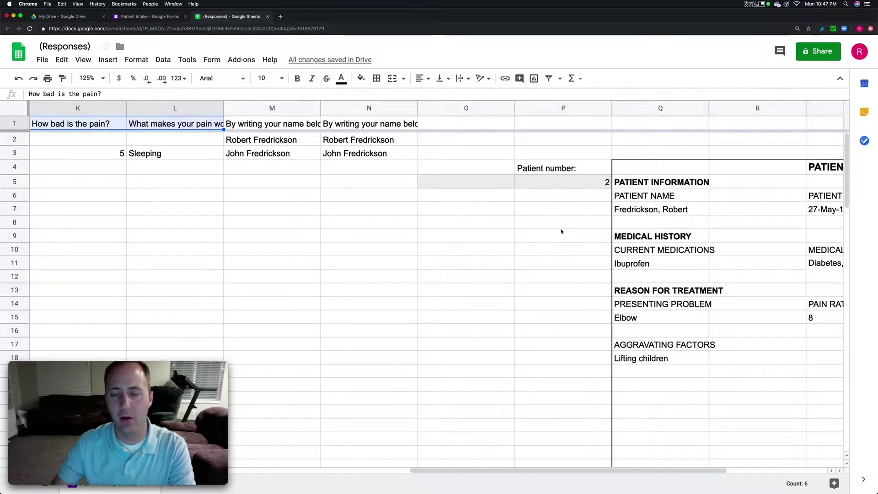
{"action": "scroll", "coordinate": [561, 231], "scroll_direction": "right", "scroll_amount": 1}
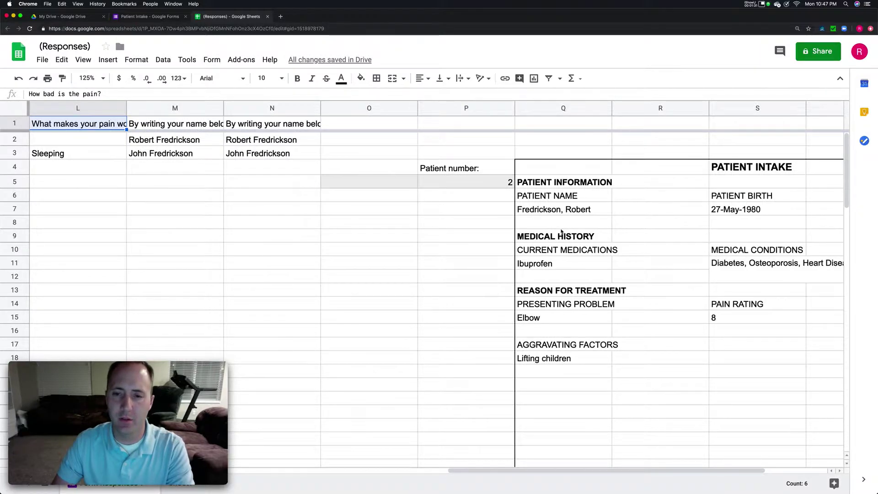
{"action": "left_click", "coordinate": [544, 211]}
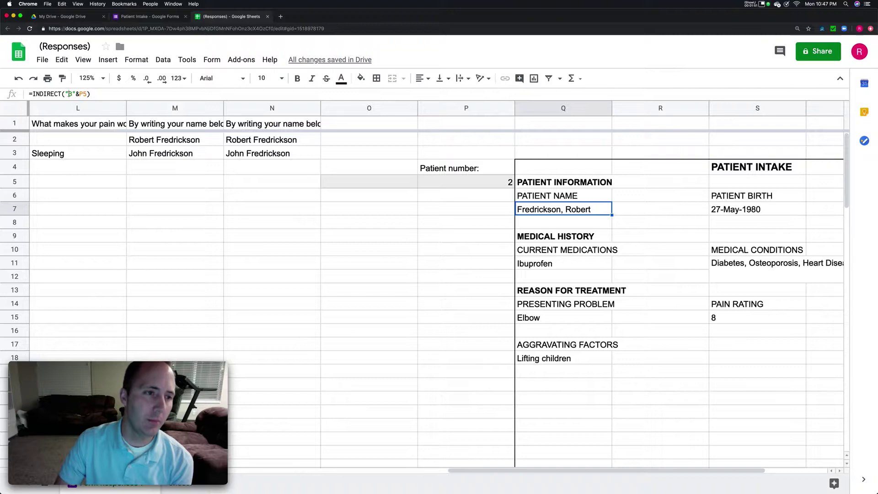
{"action": "left_click", "coordinate": [70, 93]}
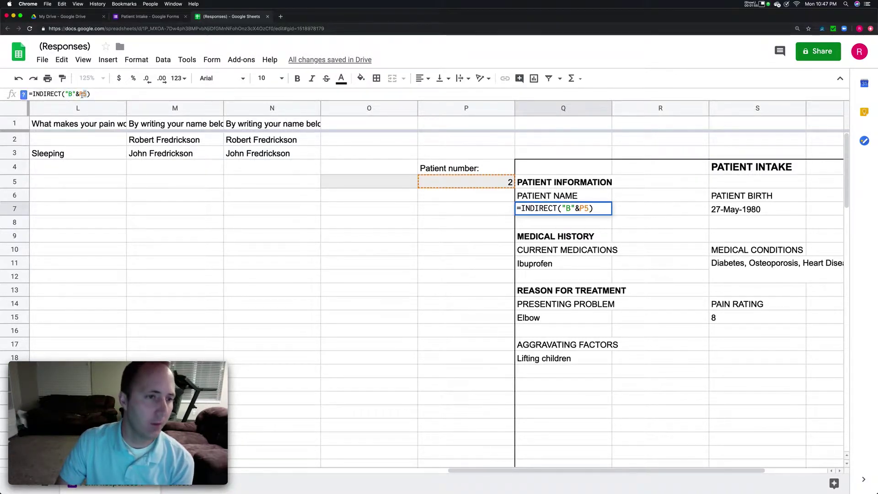
{"action": "double_click", "coordinate": [81, 94]}
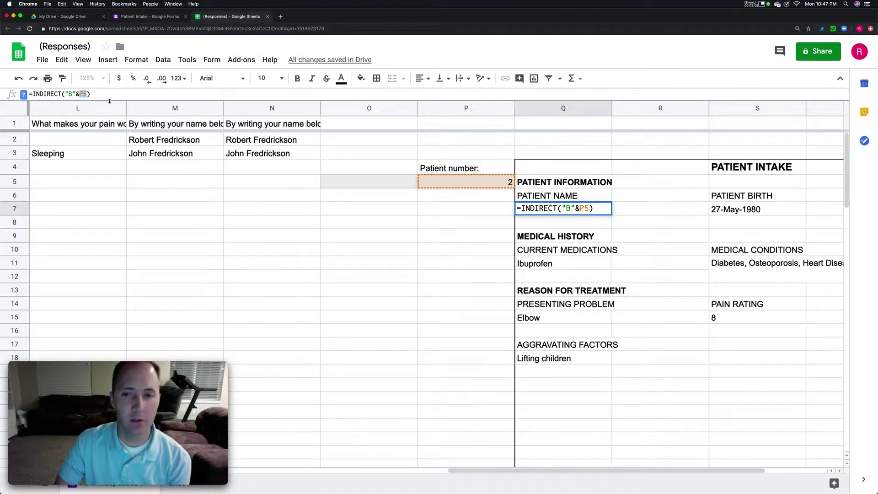
- Inspect the birth date cell S7 and its Format > Number date format showing 27-May-1980
{"action": "left_click", "coordinate": [351, 197]}
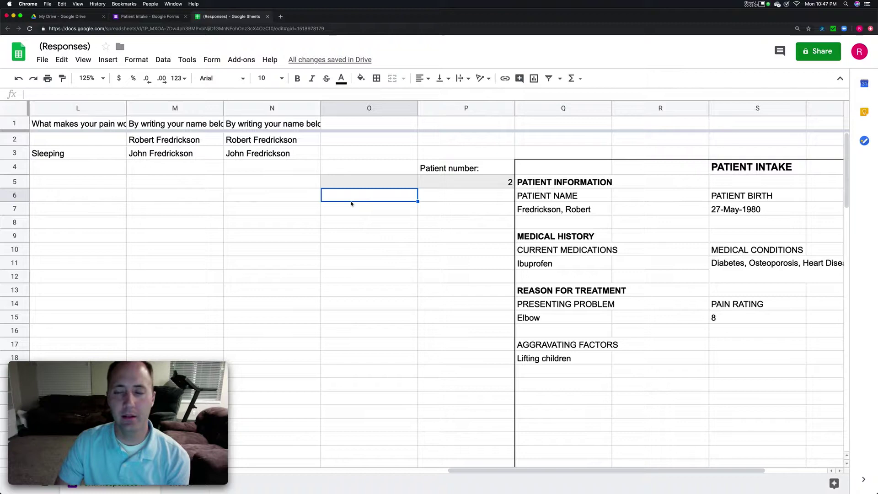
{"action": "left_click", "coordinate": [745, 210]}
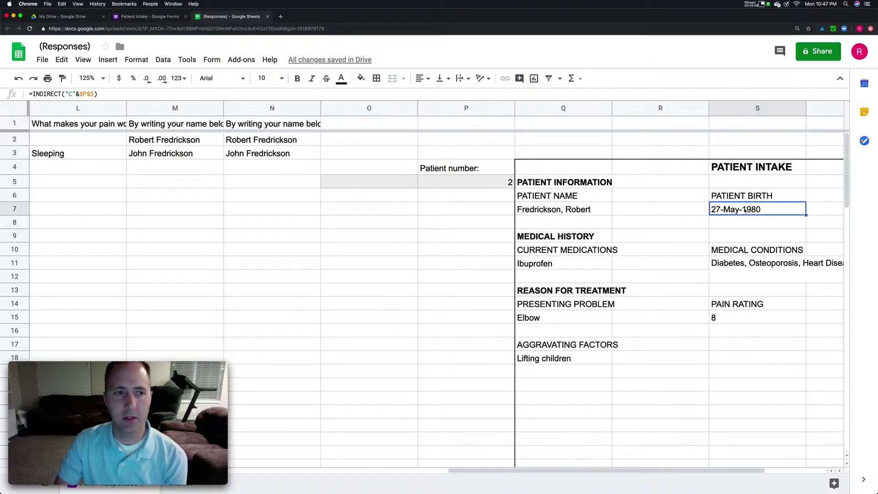
{"action": "scroll", "coordinate": [707, 256], "scroll_direction": "right", "scroll_amount": 2}
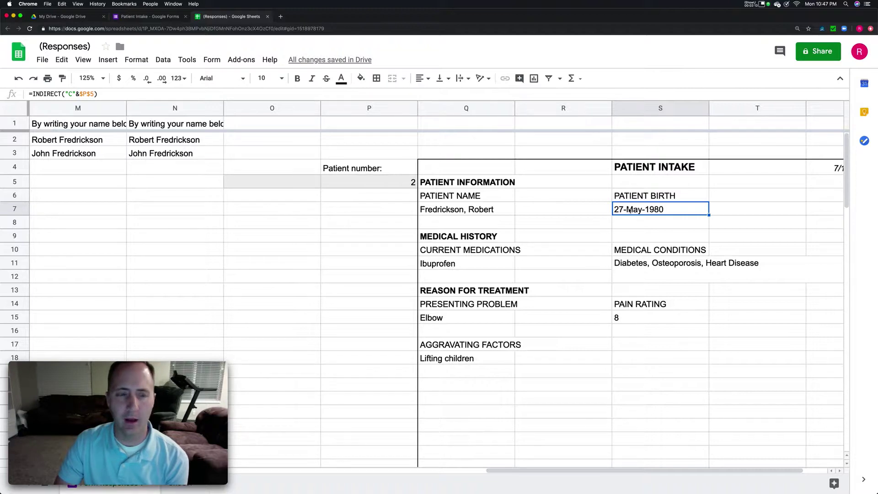
{"action": "right_click", "coordinate": [660, 209]}
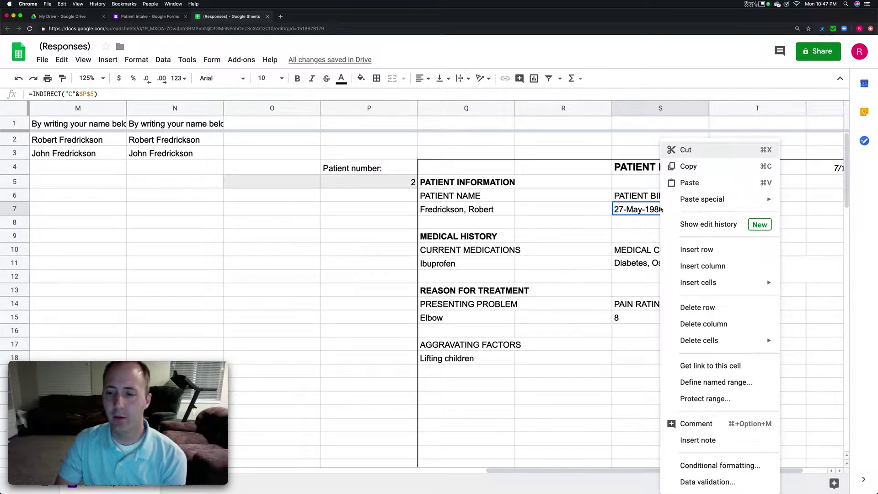
{"action": "left_click", "coordinate": [642, 210]}
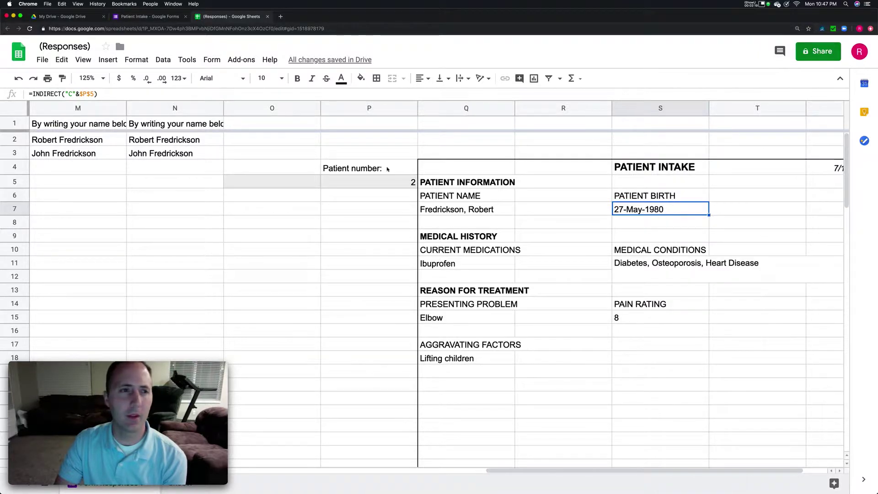
{"action": "left_click", "coordinate": [137, 61]}
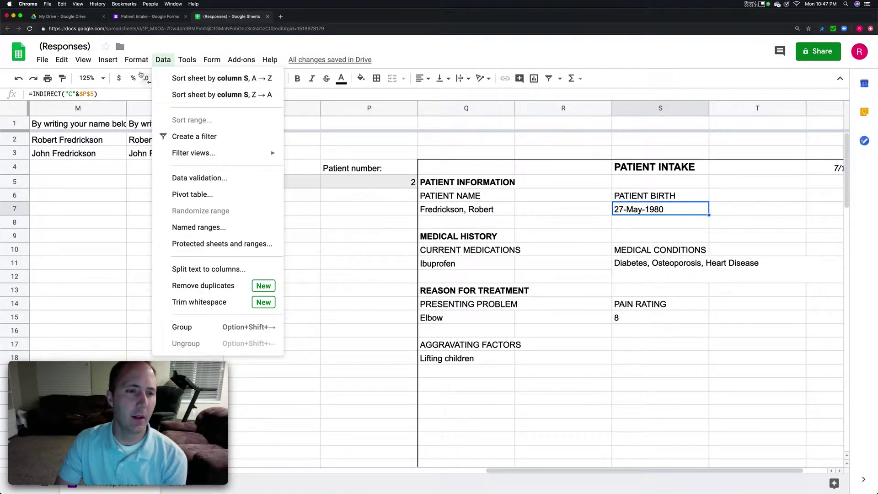
{"action": "mouse_move", "coordinate": [156, 204]}
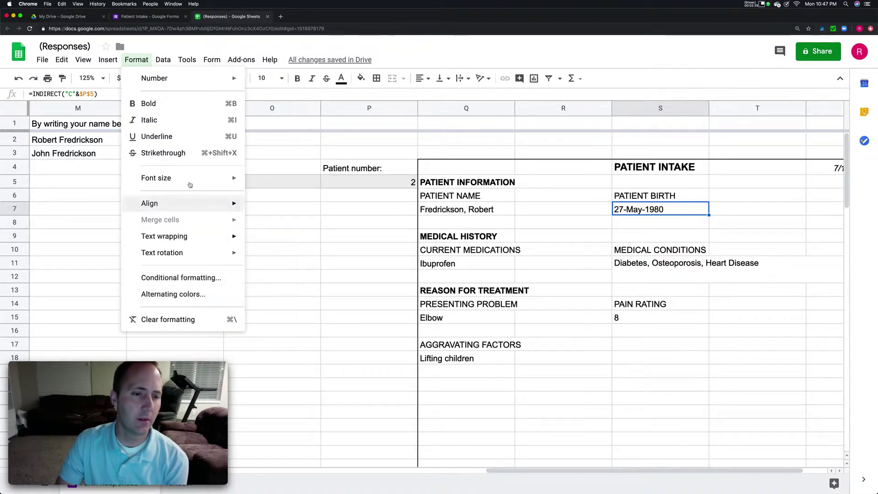
{"action": "mouse_move", "coordinate": [155, 79]}
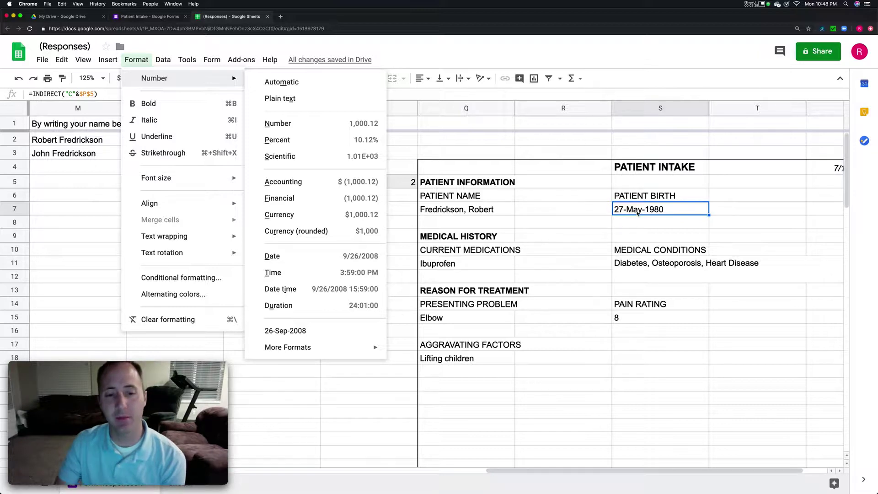
{"action": "left_click", "coordinate": [647, 239]}
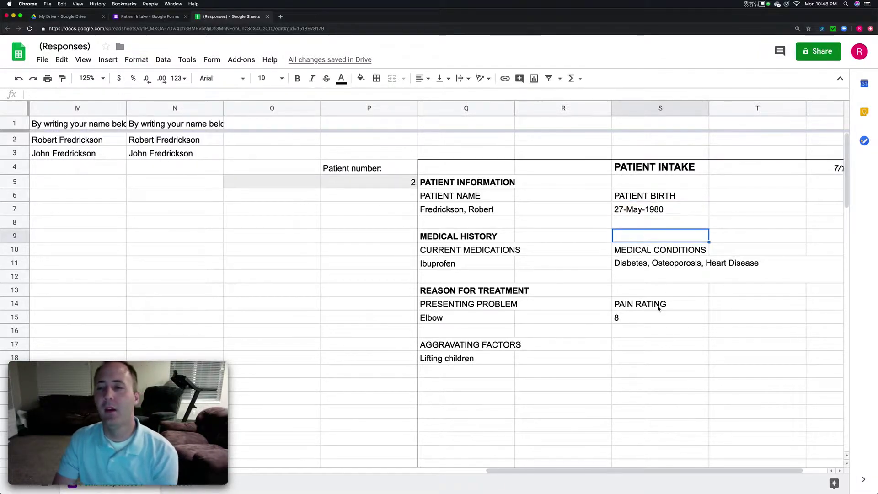
{"action": "scroll", "coordinate": [659, 309], "scroll_direction": "right", "scroll_amount": 2}
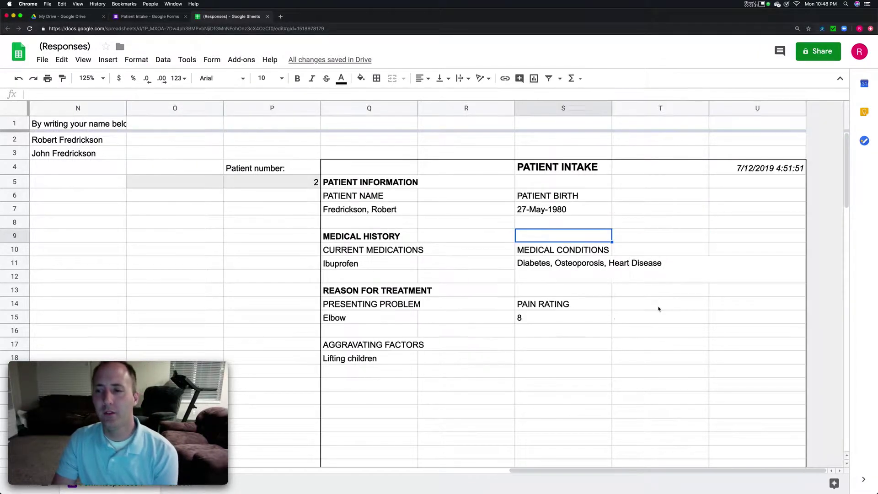
{"action": "left_click", "coordinate": [753, 169]}
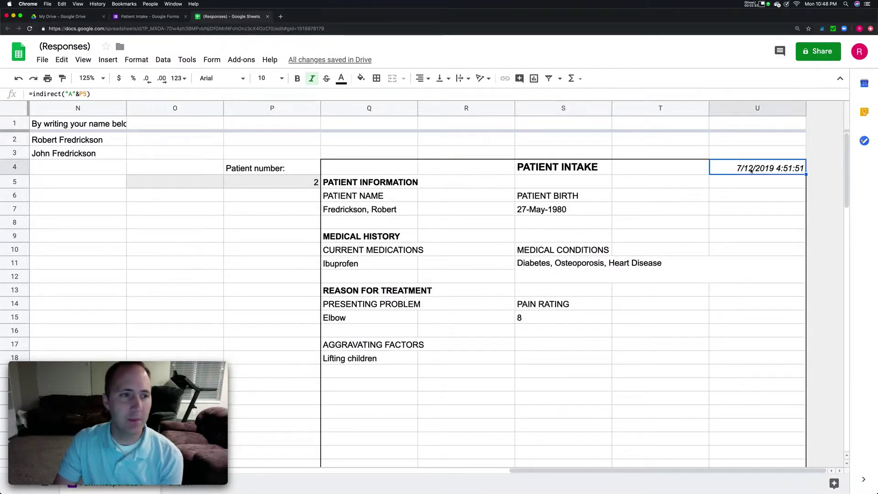
{"action": "left_click", "coordinate": [544, 265]}
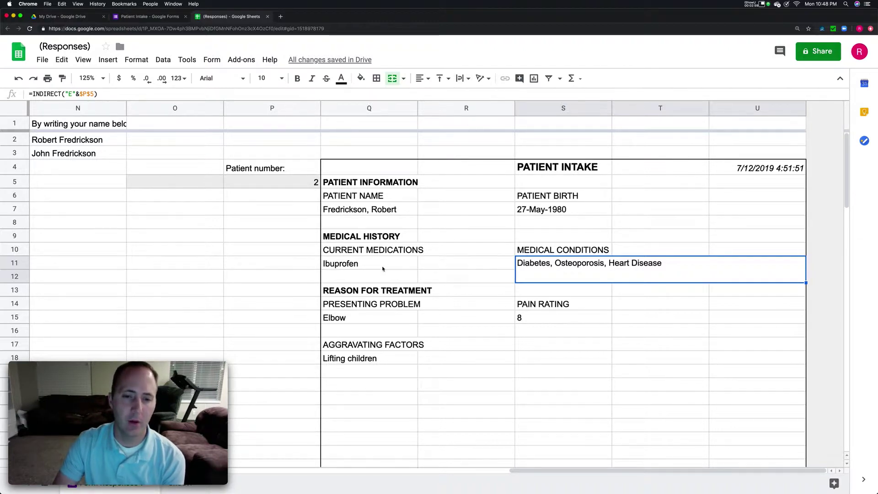
{"action": "left_click", "coordinate": [350, 320]}
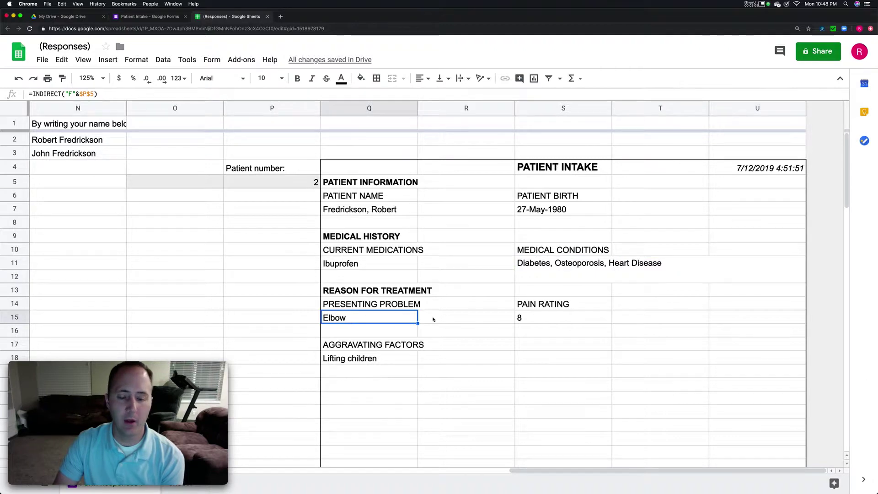
{"action": "left_click", "coordinate": [527, 319]}
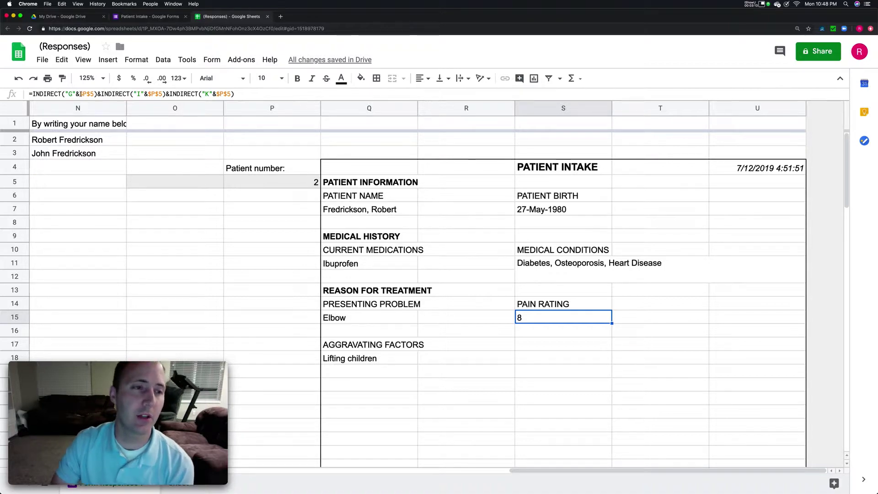
{"action": "left_click", "coordinate": [80, 94]}
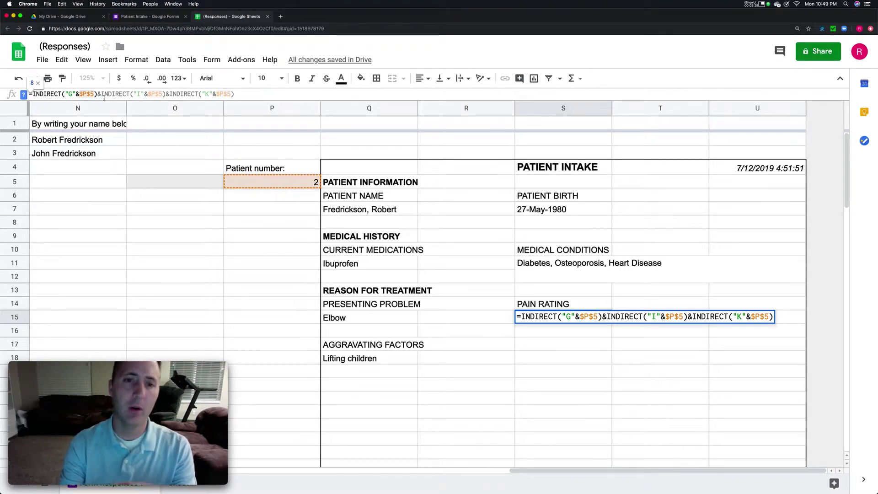
{"action": "left_click", "coordinate": [376, 209]}
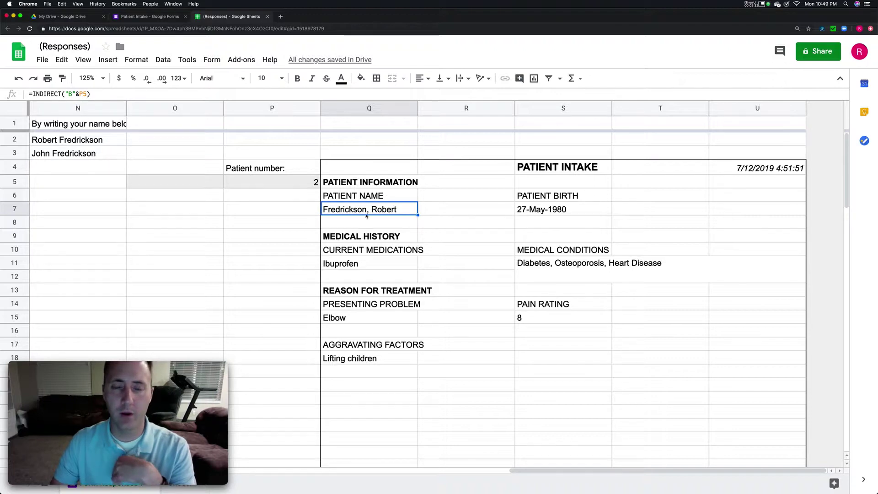
{"action": "left_click", "coordinate": [560, 209]}
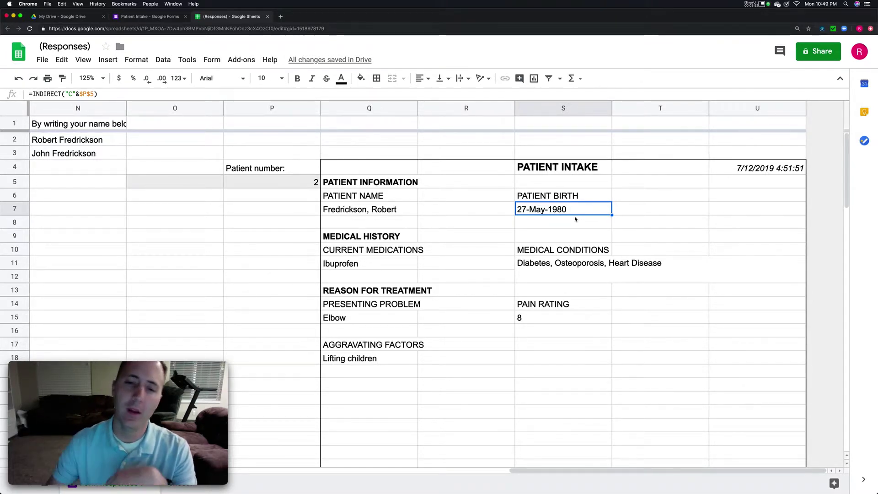
{"action": "left_click", "coordinate": [364, 322]}
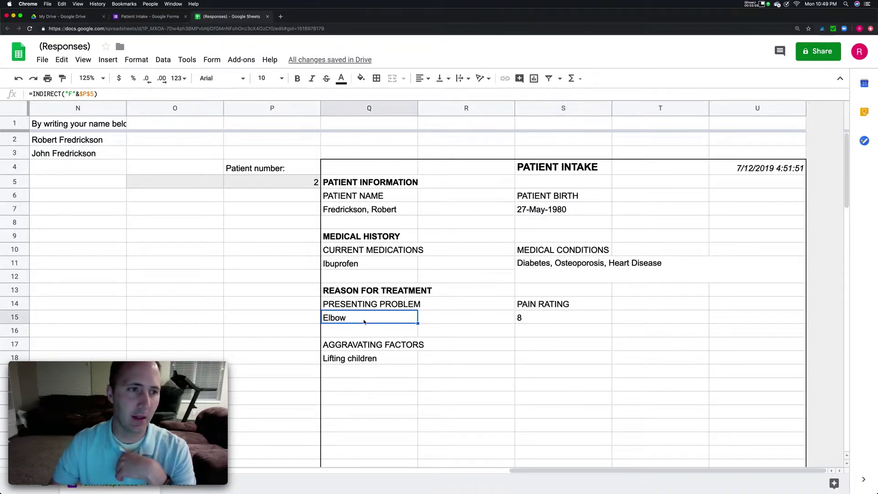
{"action": "left_click", "coordinate": [542, 320]}
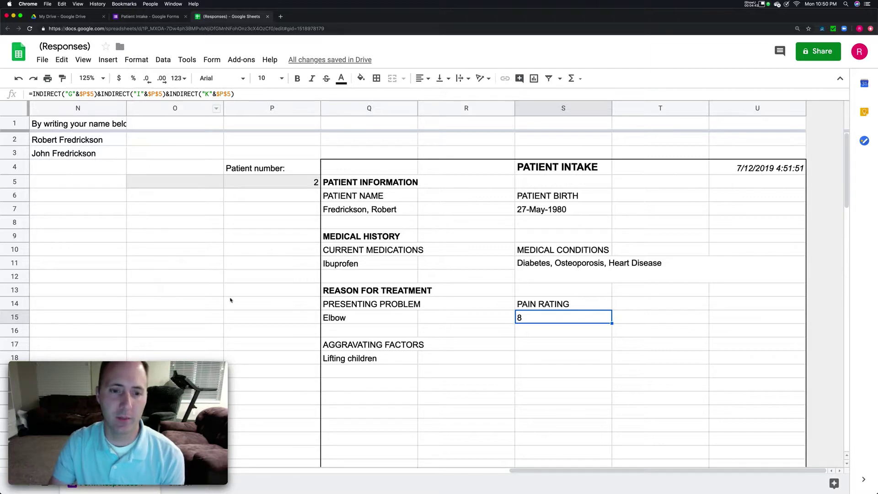
{"action": "left_click", "coordinate": [367, 358]}
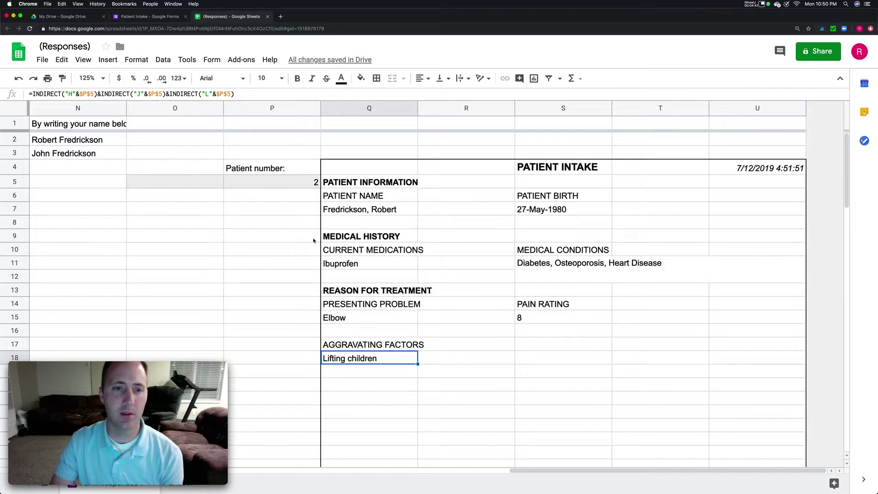
{"action": "left_click", "coordinate": [302, 187]}
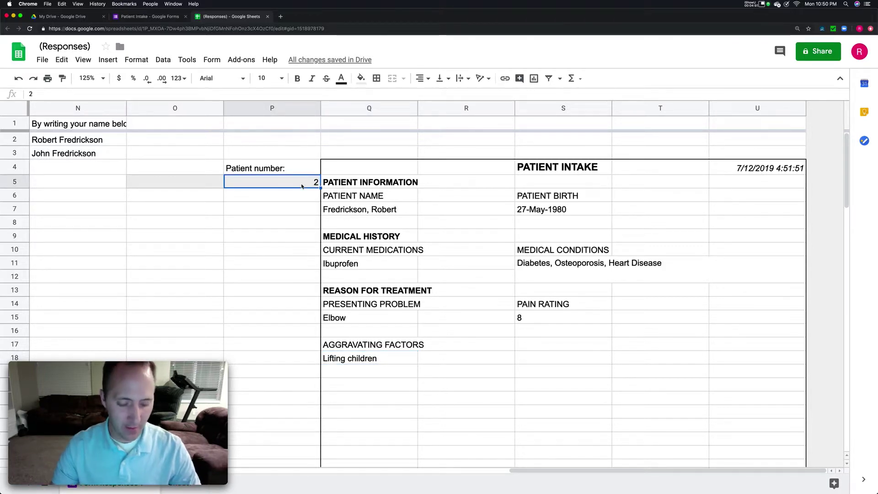
- Enter 3 as the patient number so the summary shows Shoulder, pain 5 and Tylenol
{"action": "type", "text": "3"}
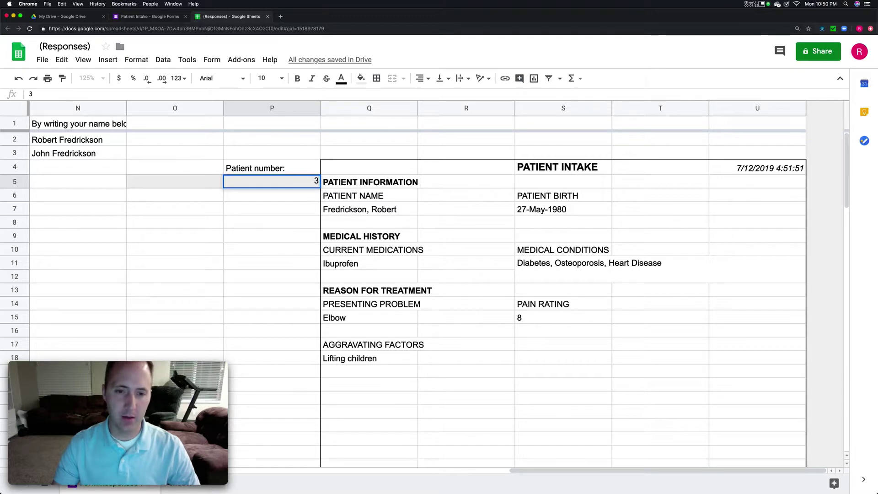
{"action": "key", "text": "Return"}
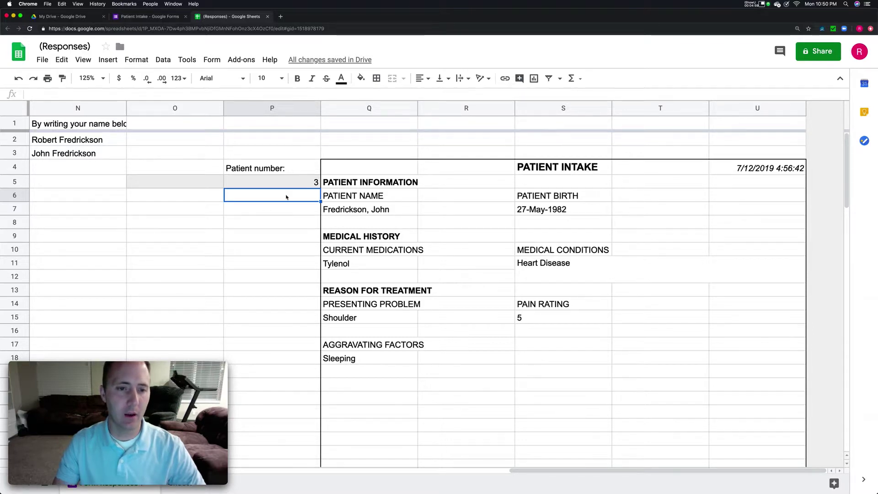
{"action": "left_click", "coordinate": [296, 182]}
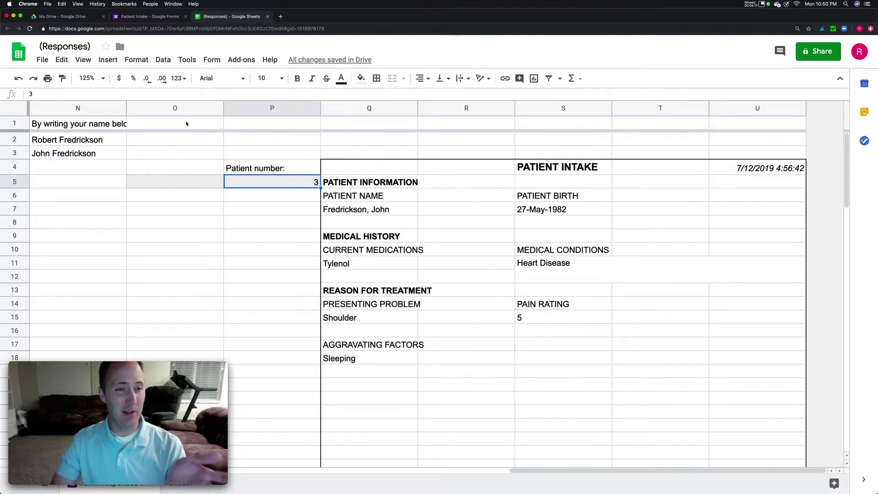
{"action": "left_click", "coordinate": [390, 399]}
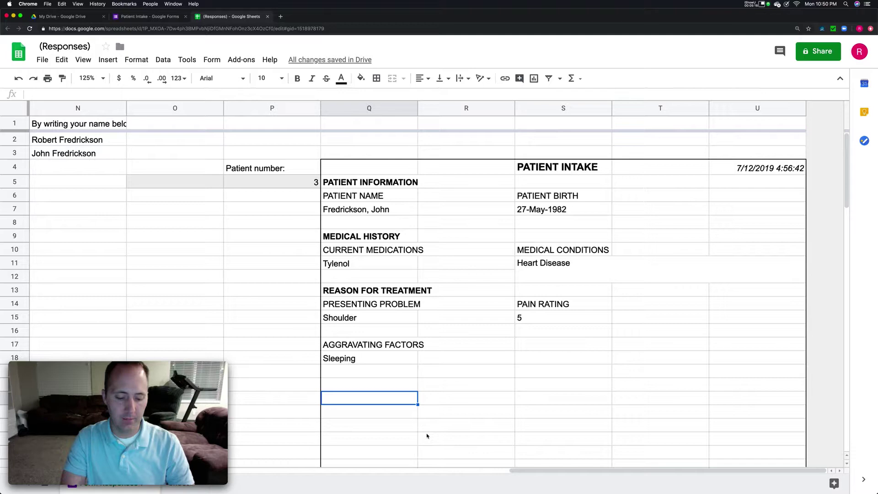
- Add an 'Evaluation' heading below the summary with 'Sprained wrist' beneath it
{"action": "left_click", "coordinate": [350, 384]}
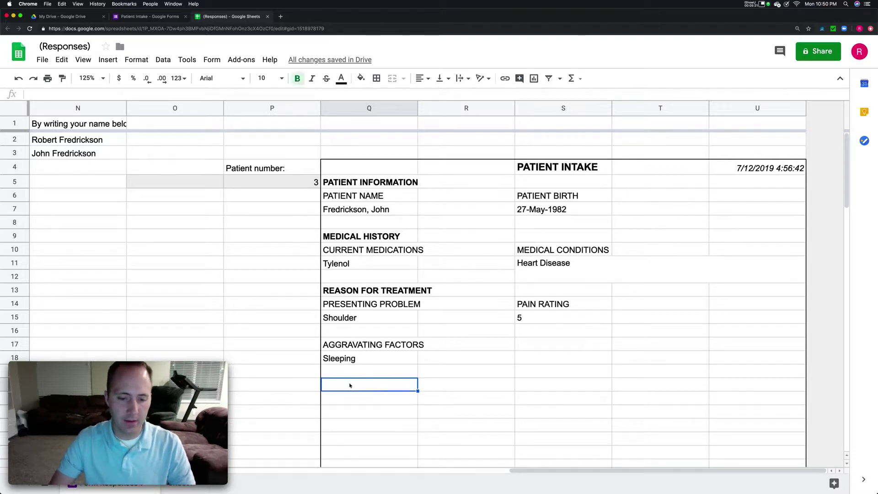
{"action": "type", "text": "E"}
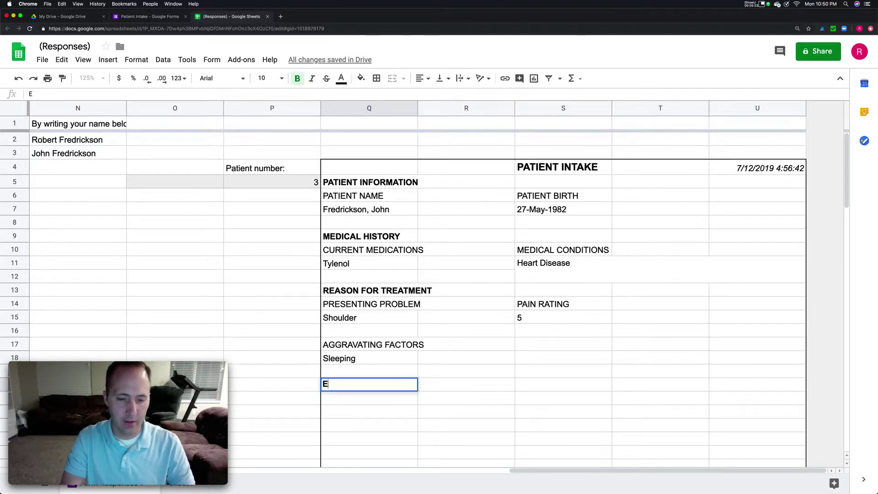
{"action": "type", "text": "valuation"}
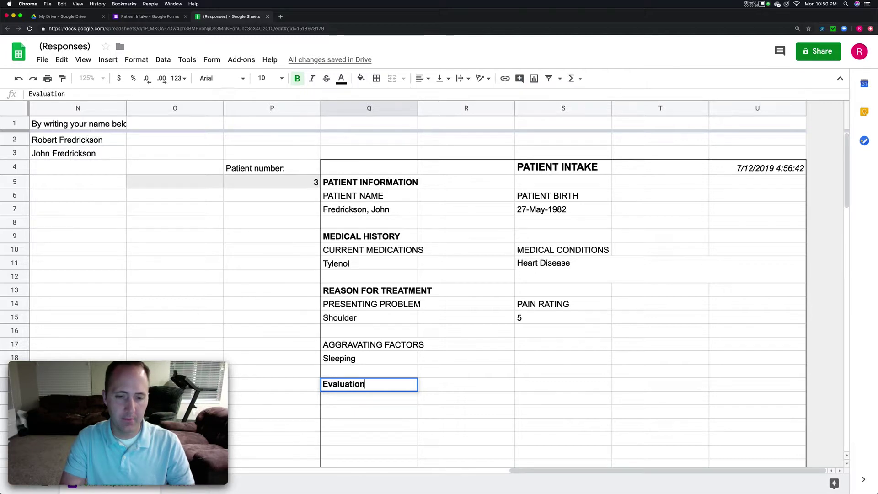
{"action": "key", "text": "Return"}
{"action": "type", "text": "Sprained Wr"}
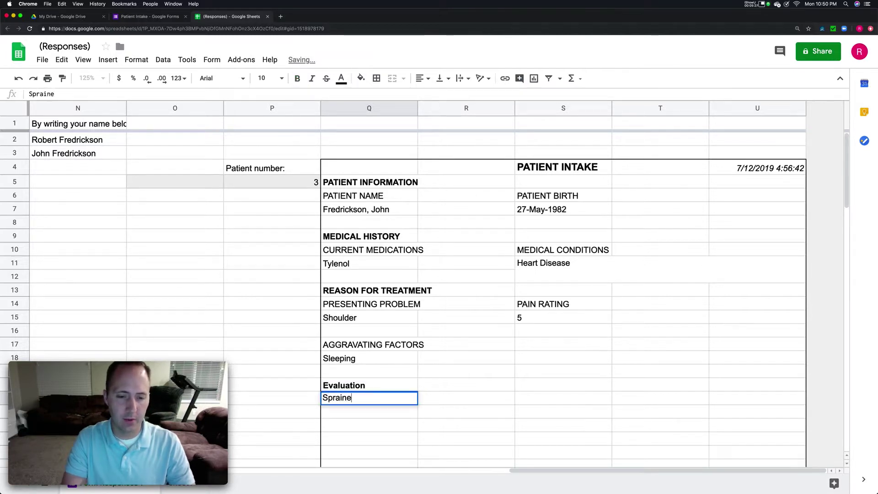
{"action": "key", "text": "BackSpace"}
{"action": "key", "text": "BackSpace"}
{"action": "type", "text": "wrist"}
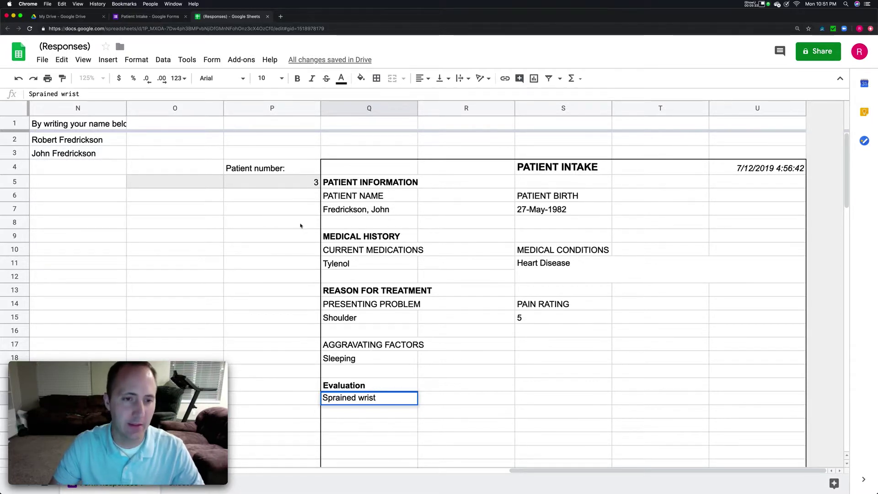
{"action": "left_click", "coordinate": [278, 236]}
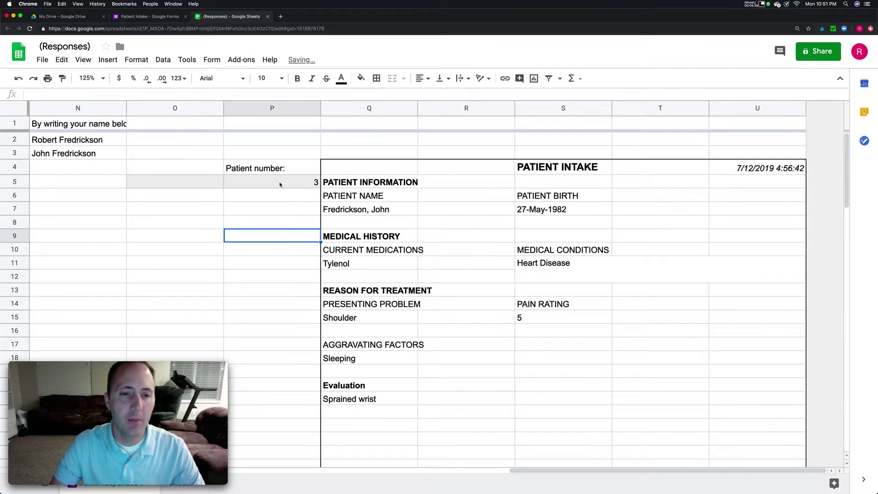
- Set the patient number in P5 back to 2
{"action": "left_click", "coordinate": [274, 182]}
{"action": "type", "text": "2"}
{"action": "key", "text": "Return"}
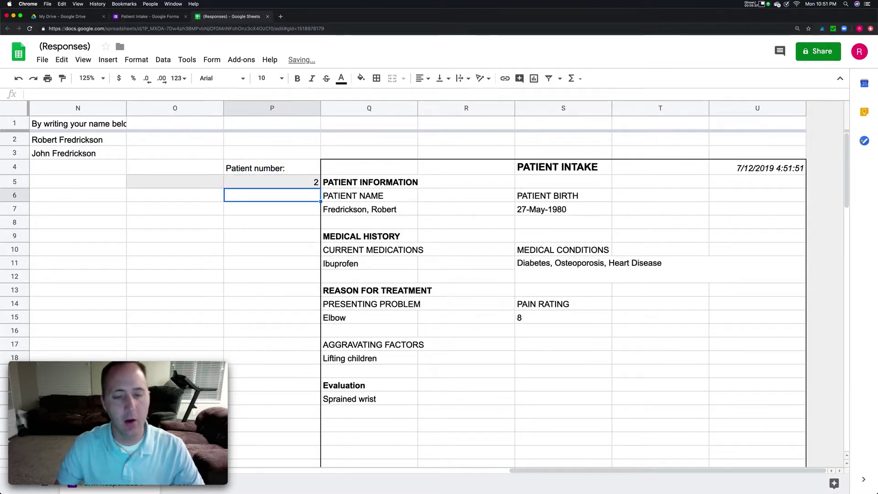
- Head column O 'Evaluation' and enter 'Sprained wrist' in O2 and 'Sprained elbow' in O3
{"action": "left_click", "coordinate": [167, 124]}
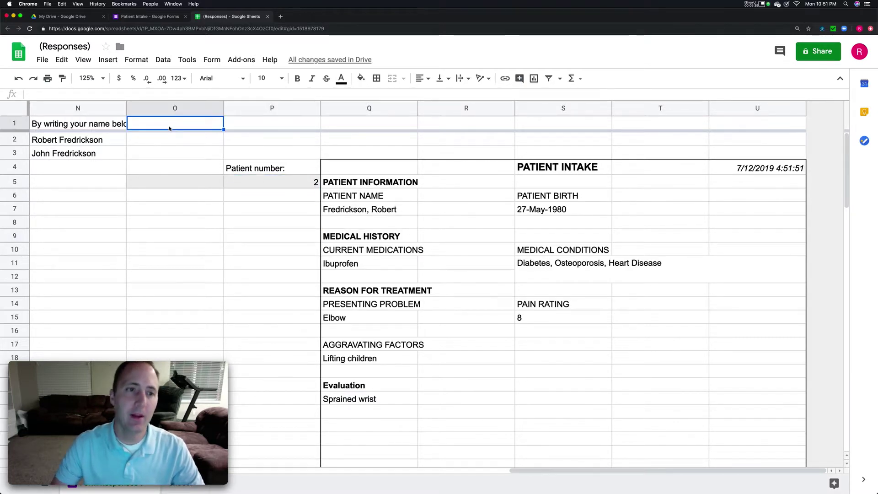
{"action": "type", "text": "Evaluation"}
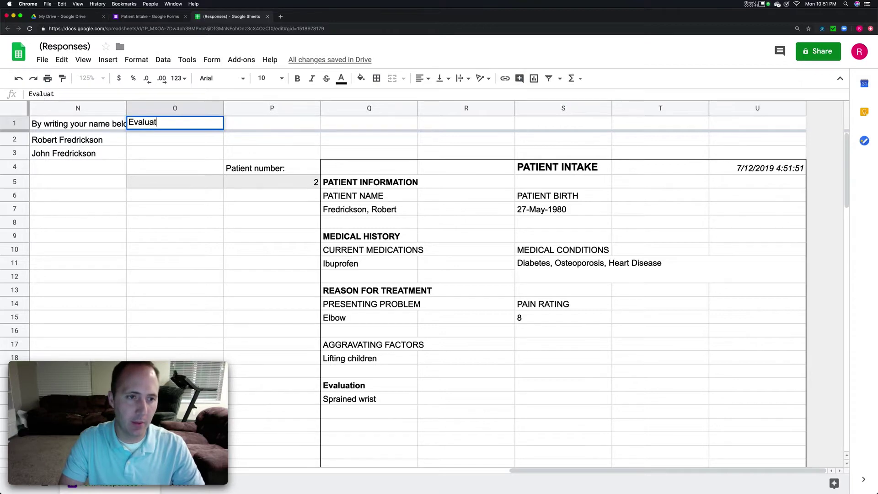
{"action": "left_click", "coordinate": [169, 137]}
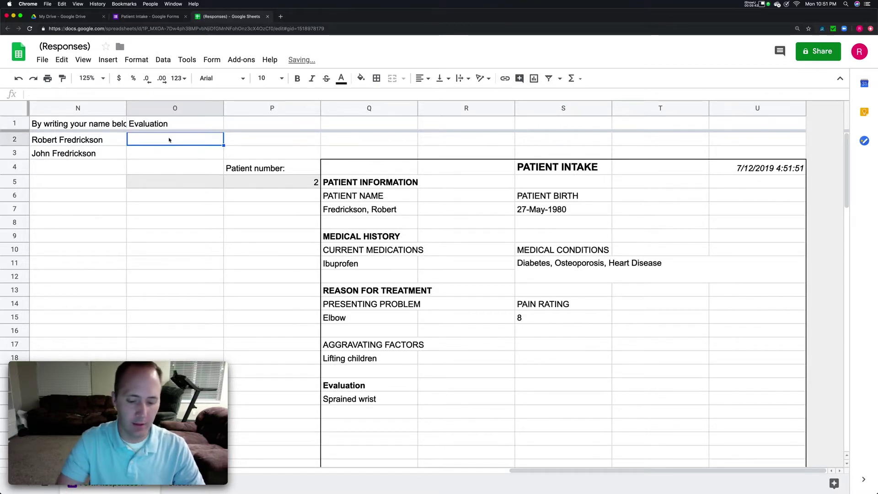
{"action": "type", "text": "Sprainte"}
{"action": "key", "text": "BackSpace"}
{"action": "key", "text": "BackSpace"}
{"action": "type", "text": "ed wrist"}
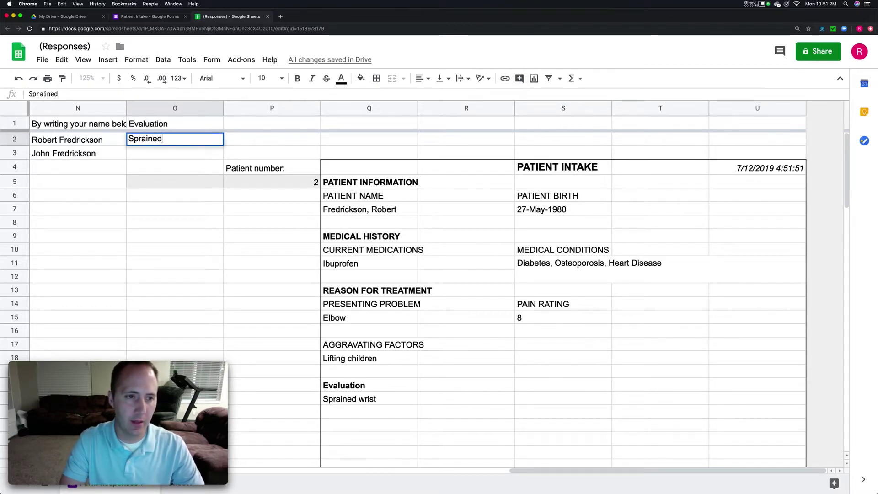
{"action": "left_click", "coordinate": [166, 151]}
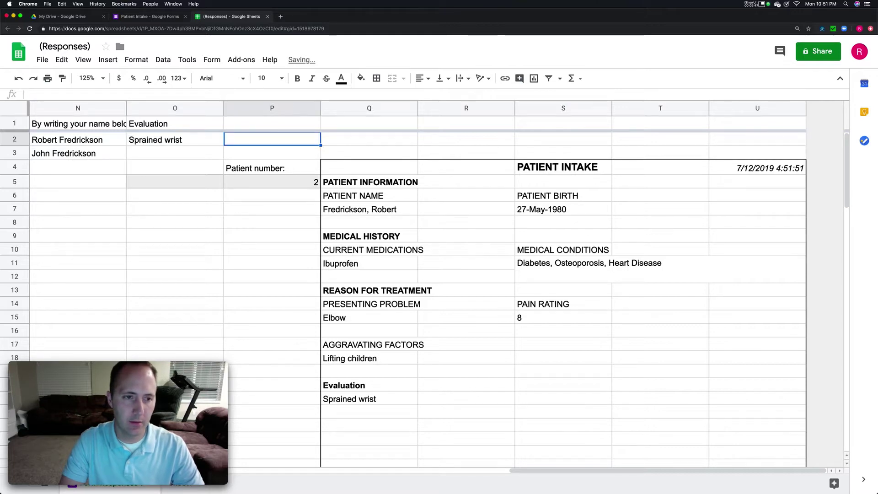
{"action": "type", "text": "Sprained "}
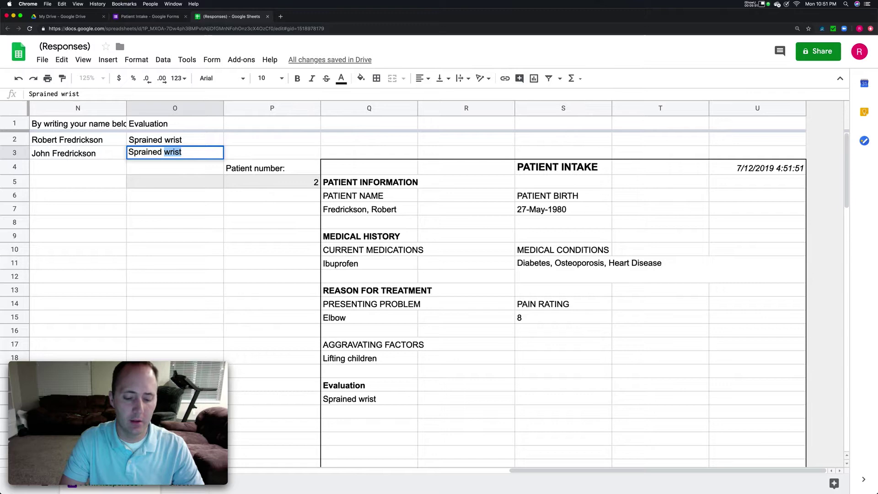
{"action": "type", "text": "elbow"}
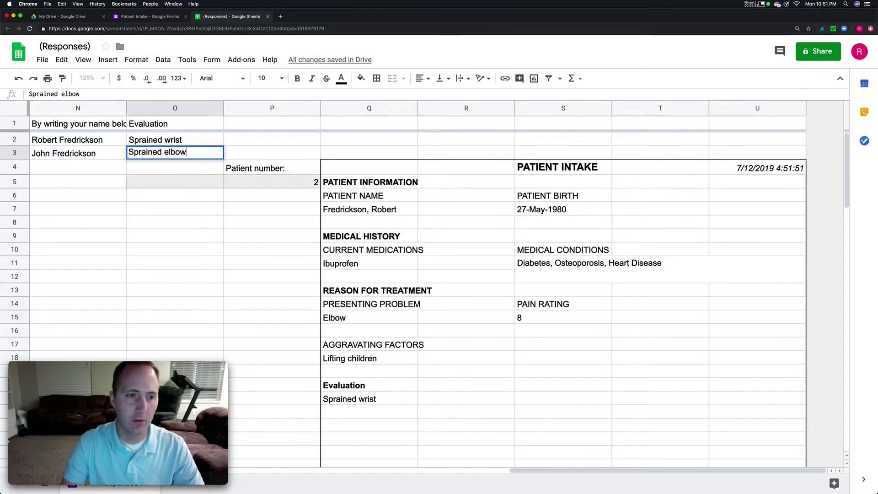
- Copy Q15's INDIRECT formula into Q20 and change it to =INDIRECT("O"&$P$5)
{"action": "left_click", "coordinate": [376, 399]}
{"action": "left_click", "coordinate": [350, 319]}
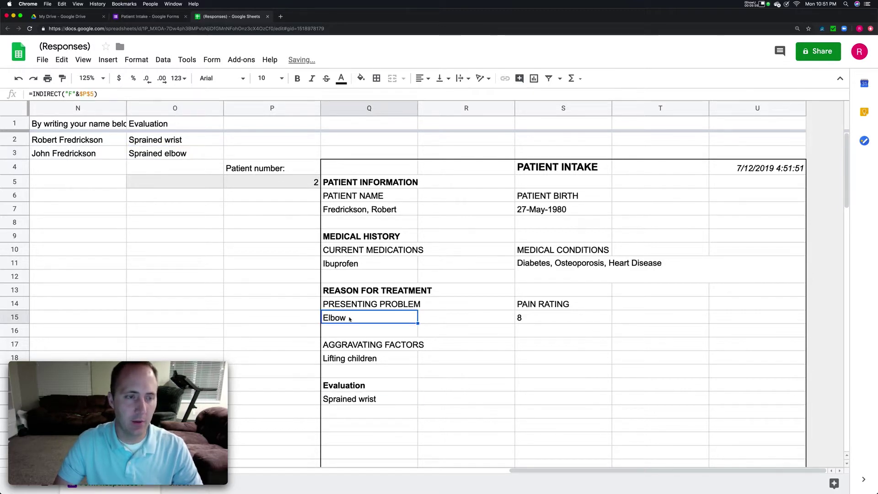
{"action": "key", "text": "super+c"}
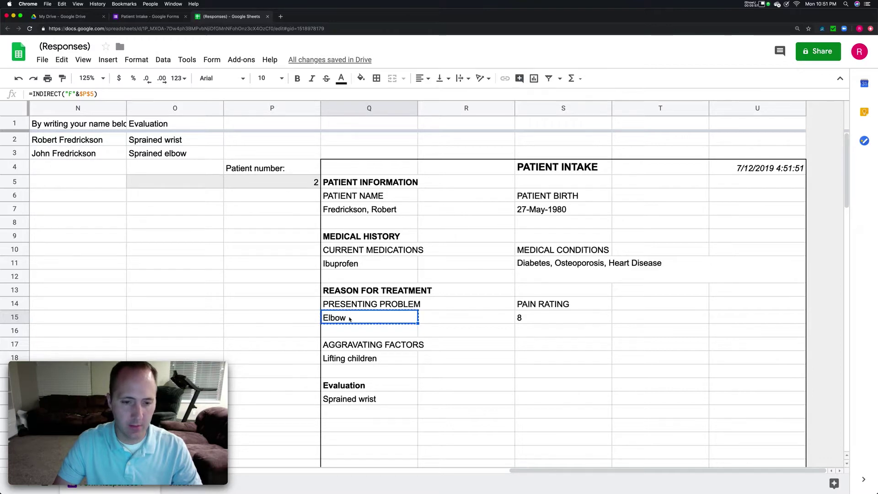
{"action": "left_click", "coordinate": [366, 401]}
{"action": "key", "text": "super+v"}
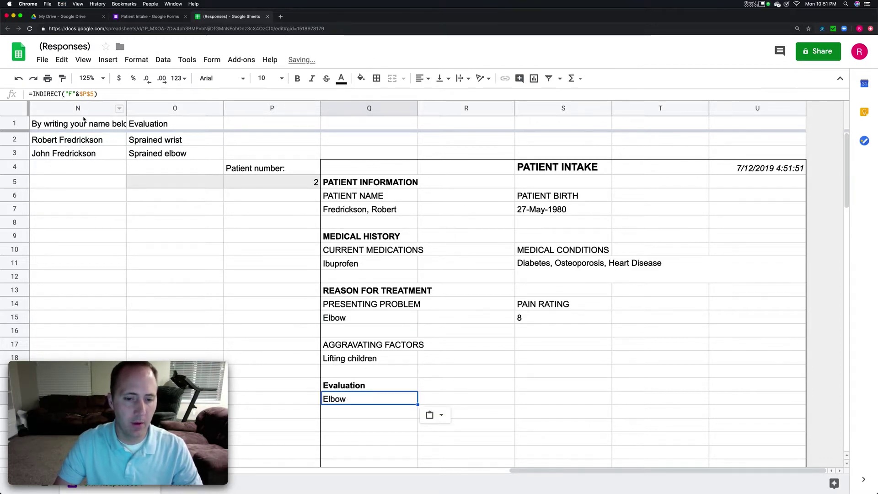
{"action": "left_click", "coordinate": [72, 94]}
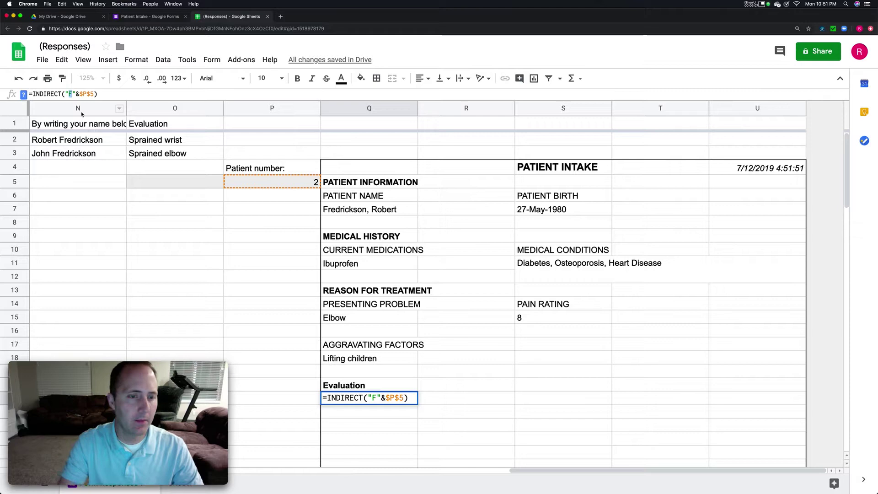
{"action": "type", "text": "O"}
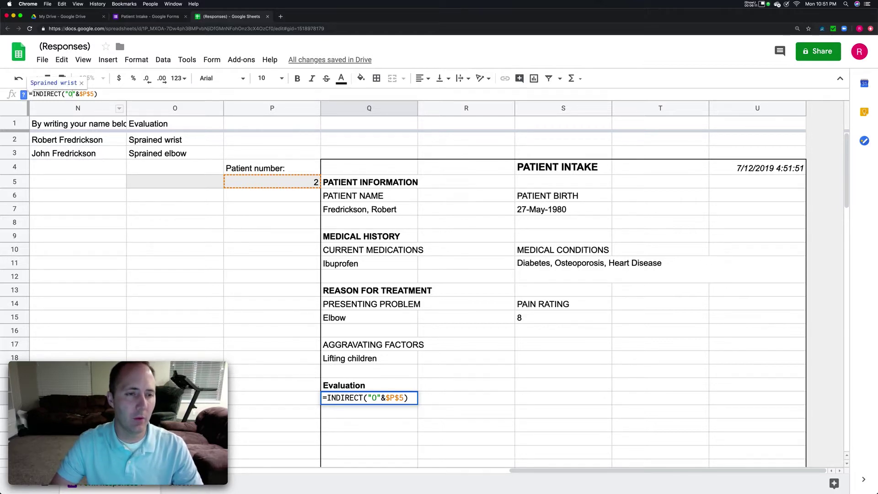
{"action": "key", "text": "Return"}
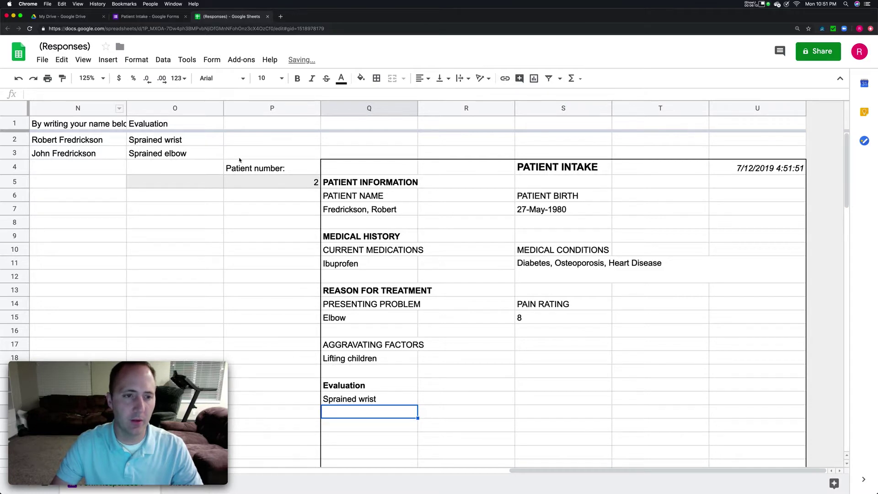
- Set the patient number in P5 to 3
{"action": "left_click", "coordinate": [243, 182]}
{"action": "type", "text": "3"}
{"action": "key", "text": "Return"}
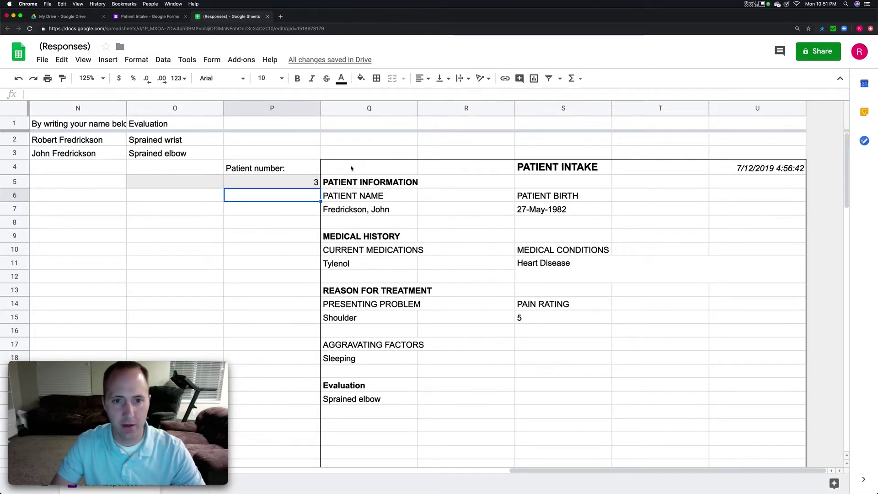
{"action": "left_click_drag", "start_coordinate": [351, 167], "coordinate": [677, 331]}
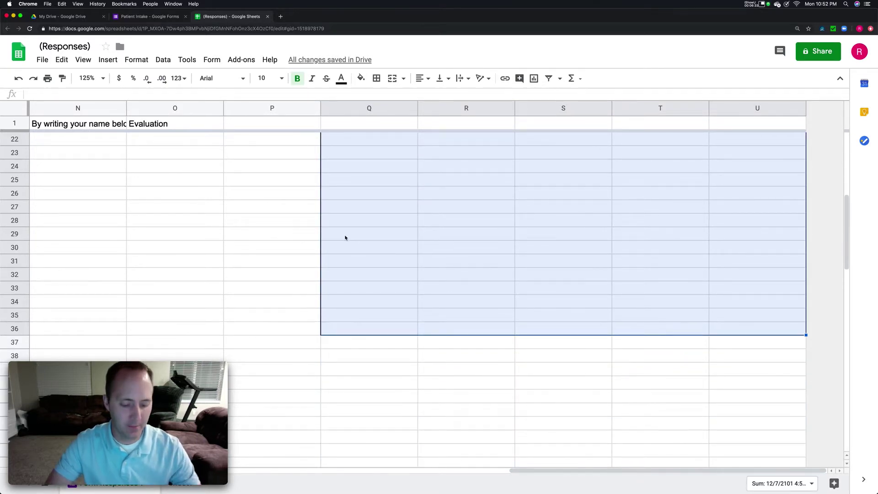
{"action": "left_click", "coordinate": [44, 78]}
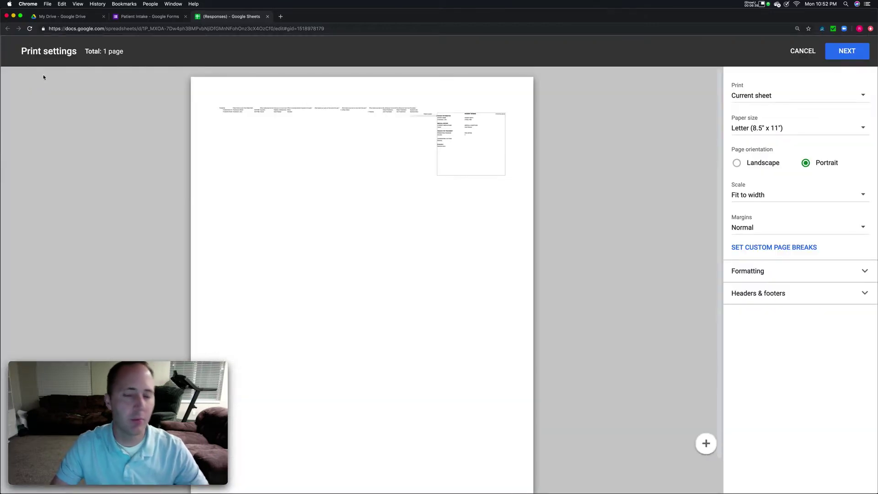
{"action": "left_click", "coordinate": [767, 97]}
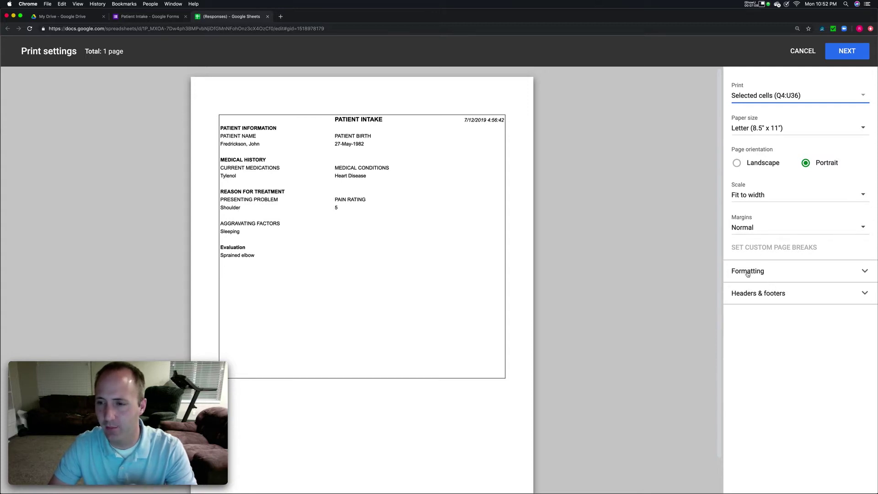
{"action": "left_click", "coordinate": [767, 271]}
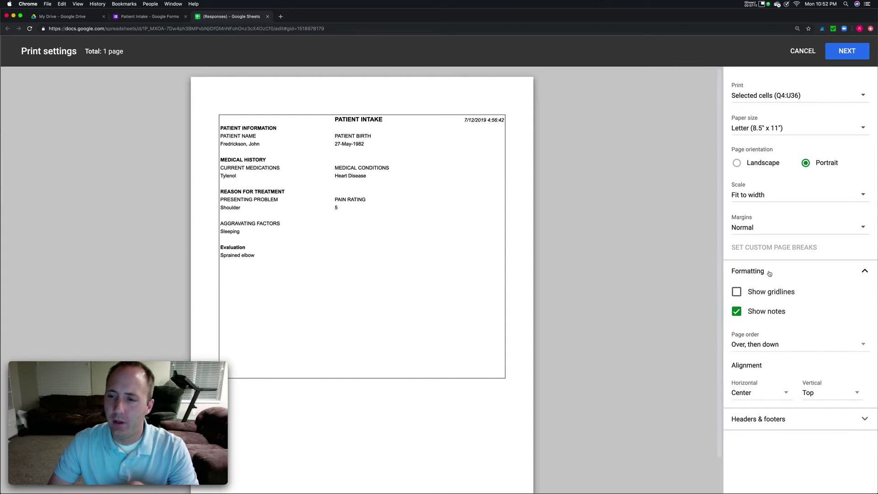
{"action": "left_click", "coordinate": [758, 296]}
{"action": "left_click", "coordinate": [758, 297]}
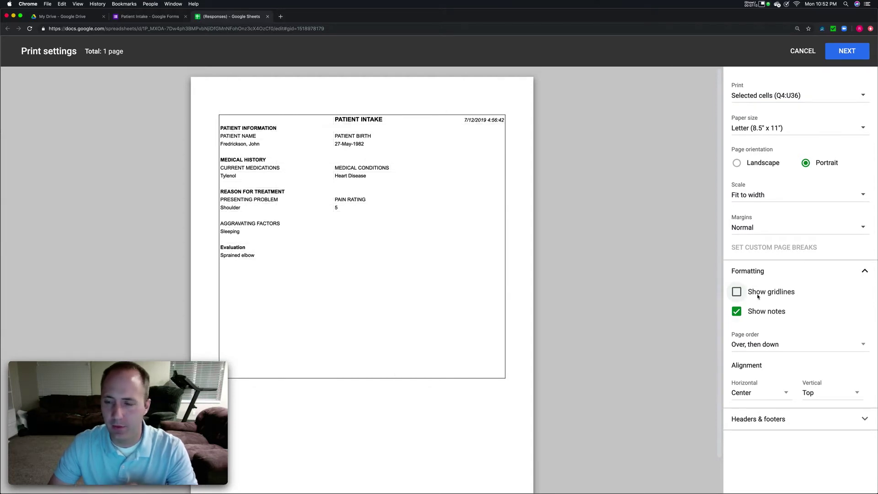
{"action": "left_click", "coordinate": [801, 54]}
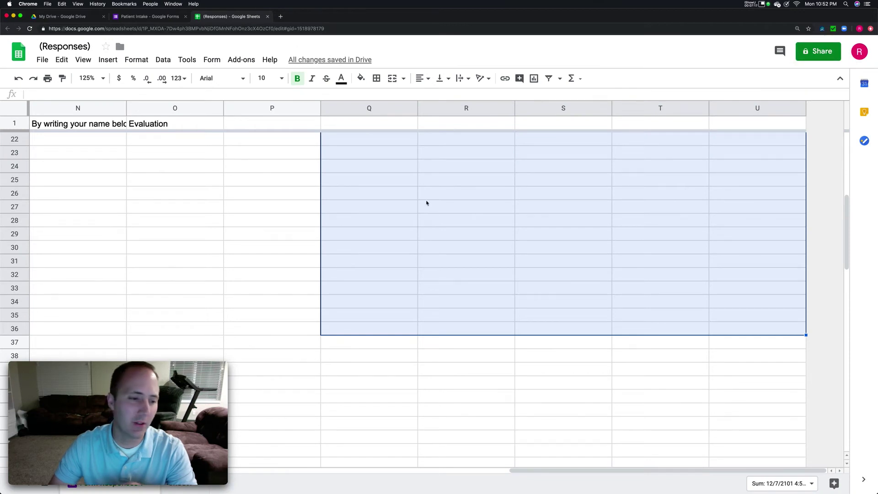